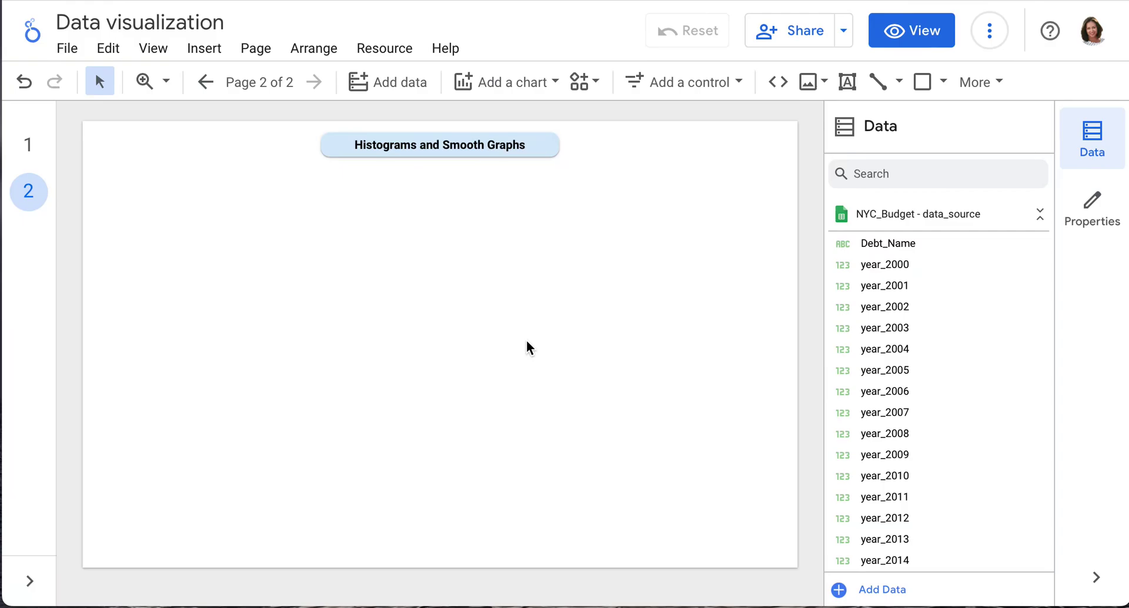
# Step: Insert a combo chart below the page title and stretch it across most of page 2
pyautogui.click(547, 94)
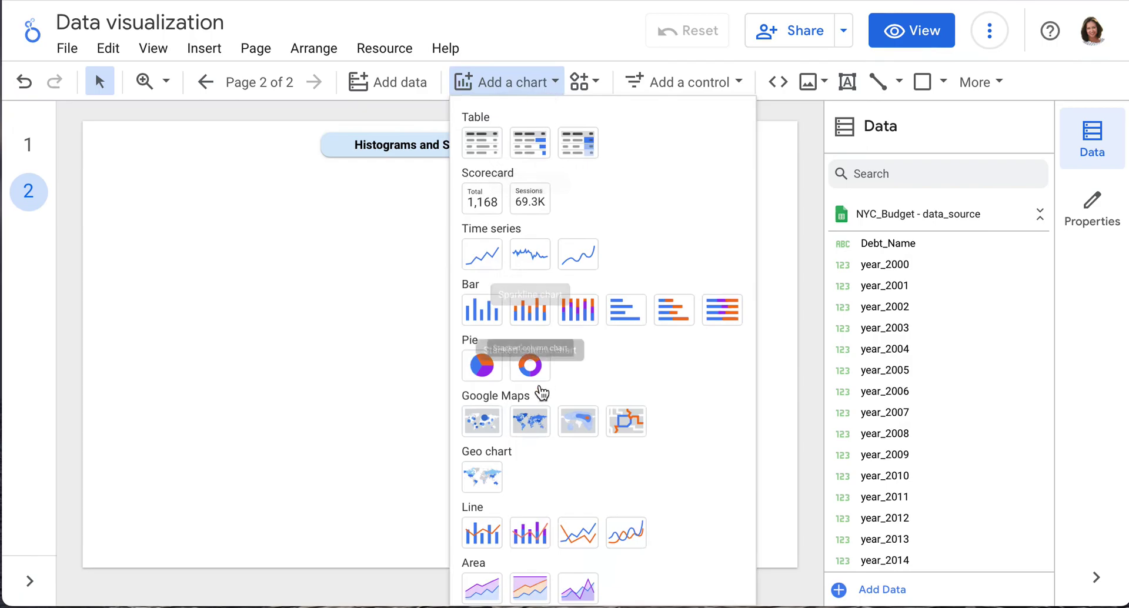
pyautogui.click(482, 546)
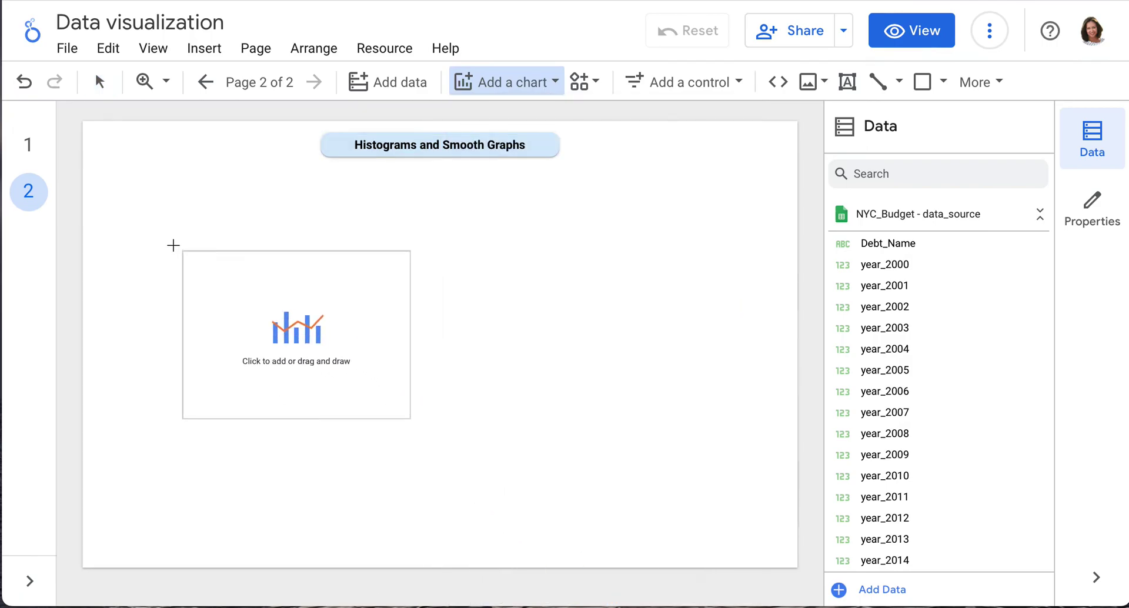
pyautogui.click(115, 183)
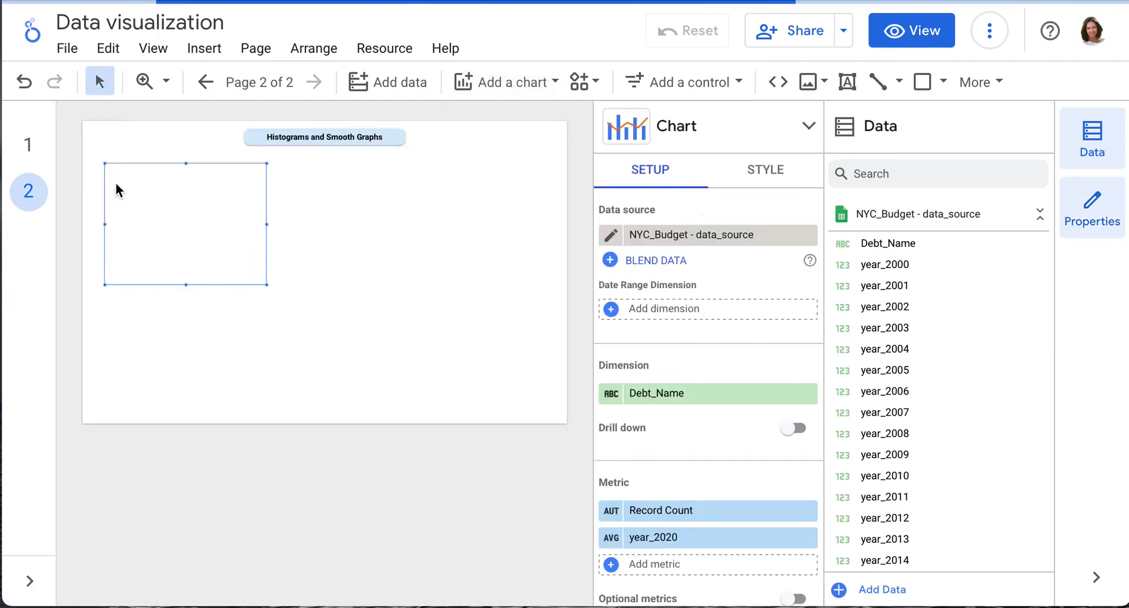
pyautogui.moveTo(266, 284)
pyautogui.mouseDown()
pyautogui.moveTo(526, 375)
pyautogui.moveTo(541, 393)
pyautogui.mouseUp()
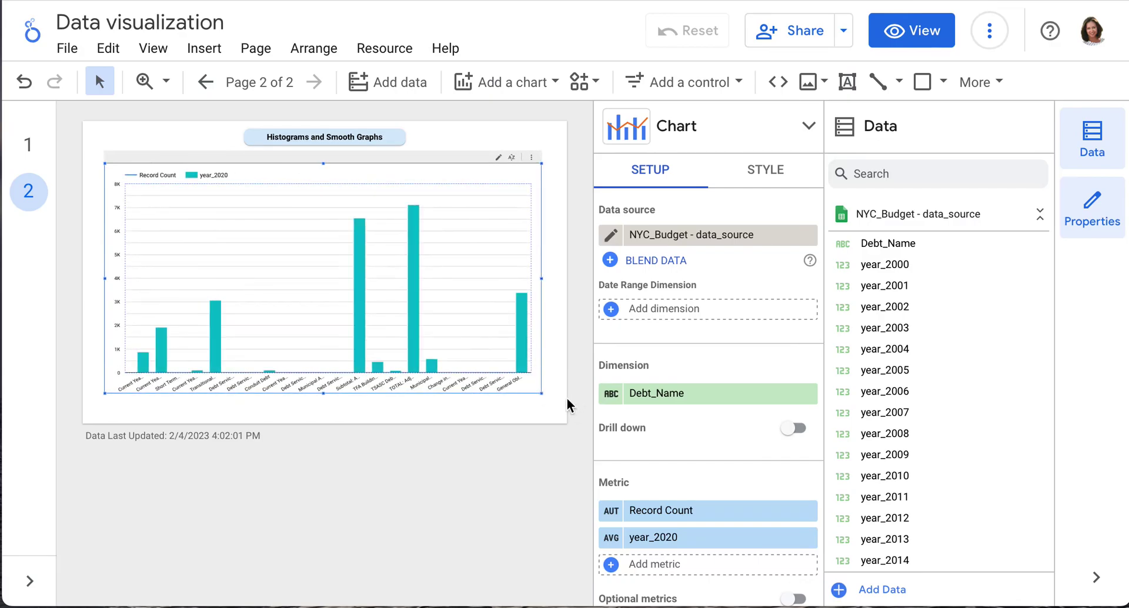
pyautogui.click(559, 395)
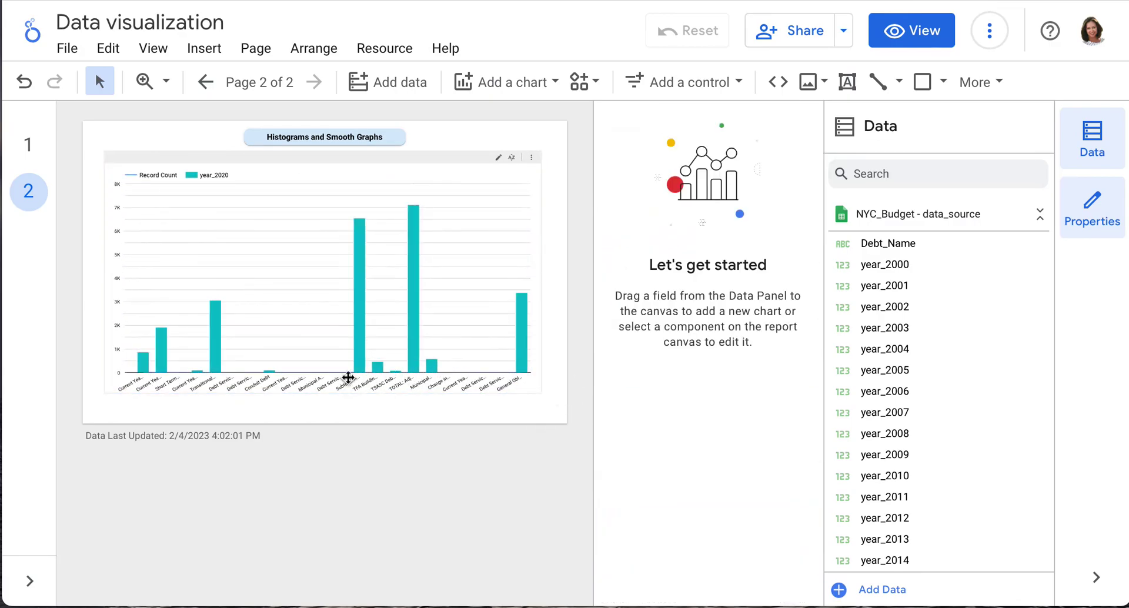
# Step: Select the combo chart to bring up its Chart Setup panel
pyautogui.click(303, 362)
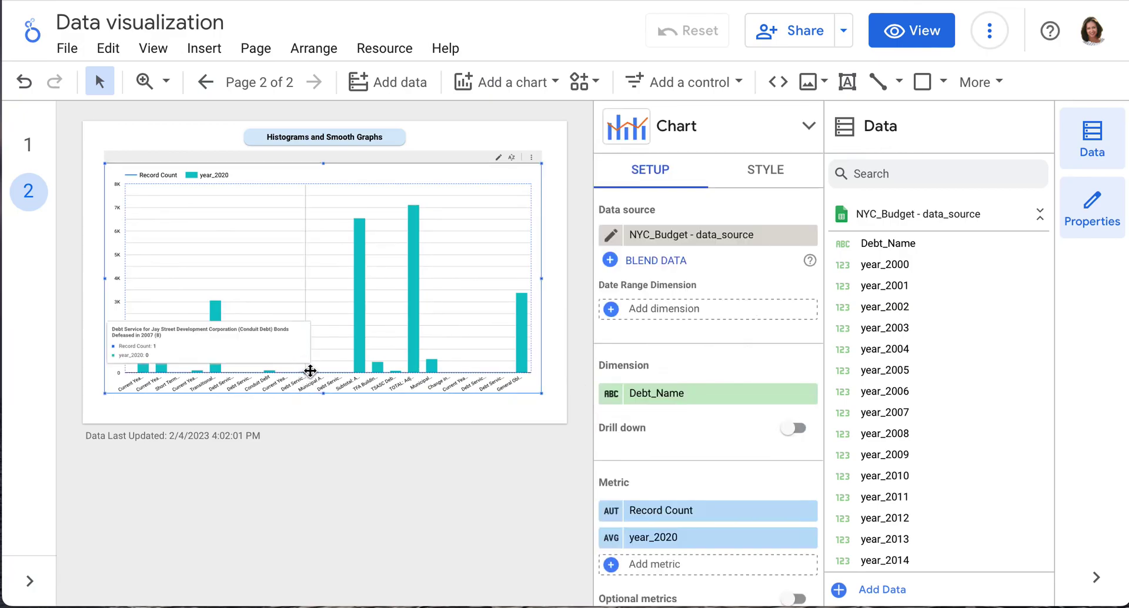
pyautogui.moveTo(337, 373)
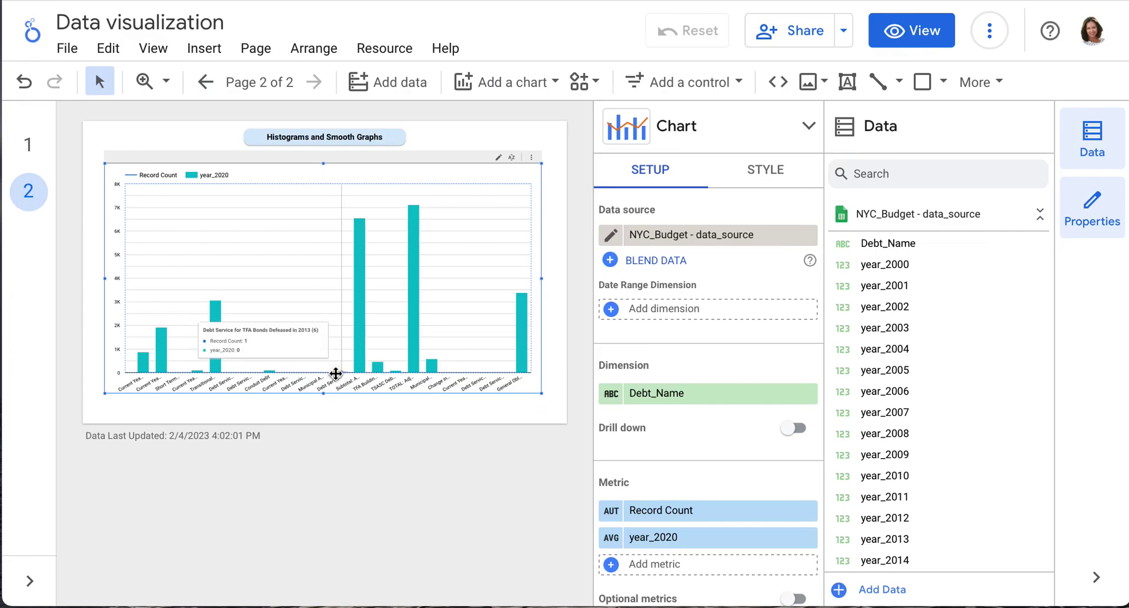
pyautogui.click(330, 349)
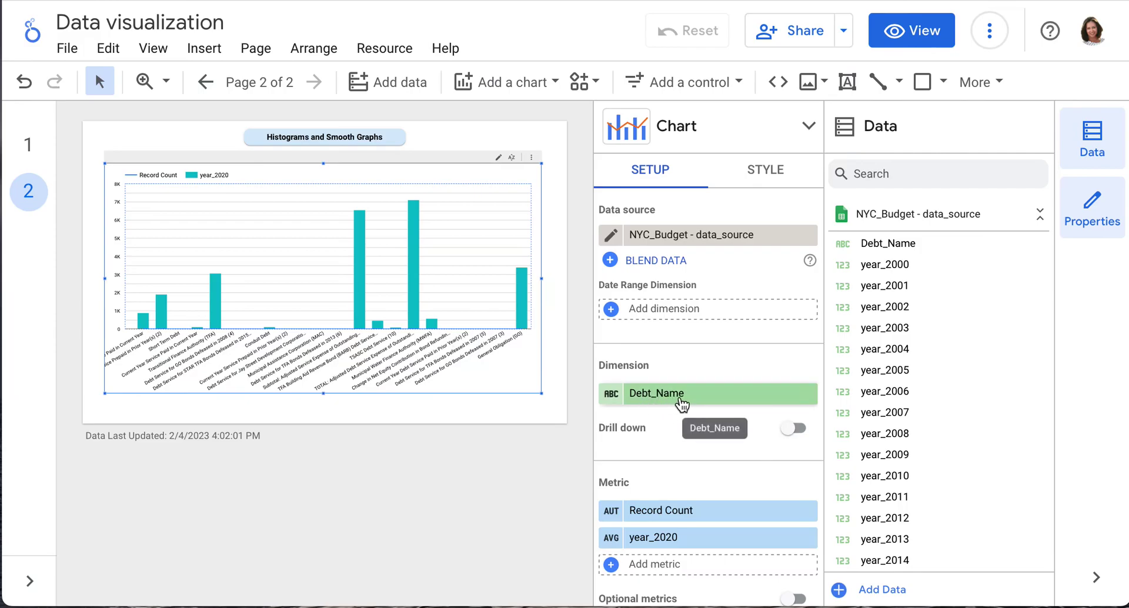
# Step: Swap metrics Record Count and year_2020 for year_2000 twice and year_2005 twice
pyautogui.scroll(-3, 695, 481)
pyautogui.moveTo(706, 333)
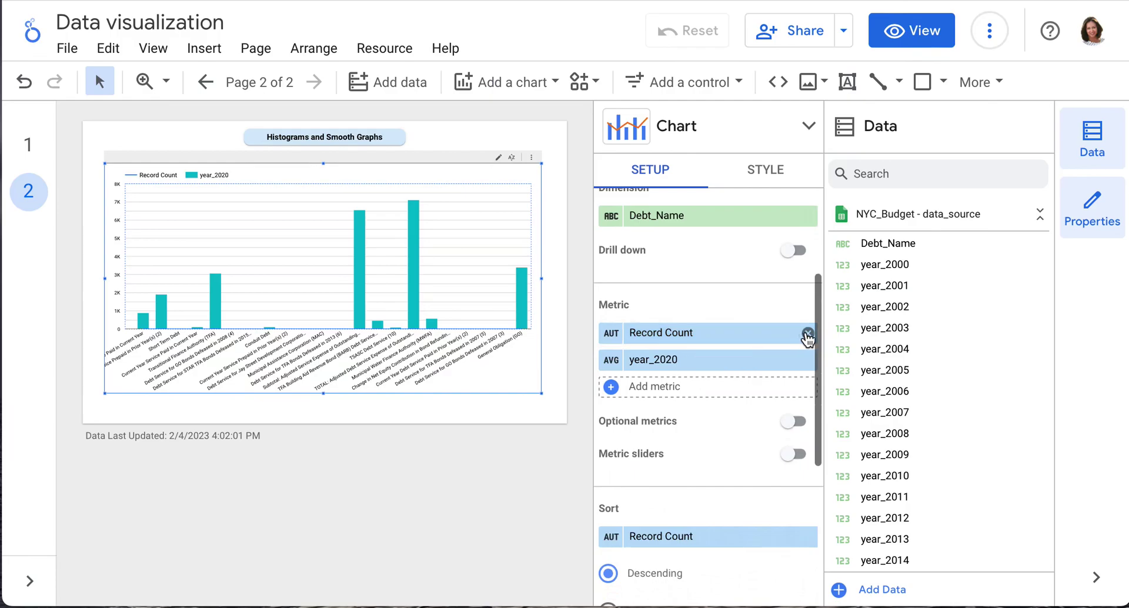
pyautogui.click(807, 333)
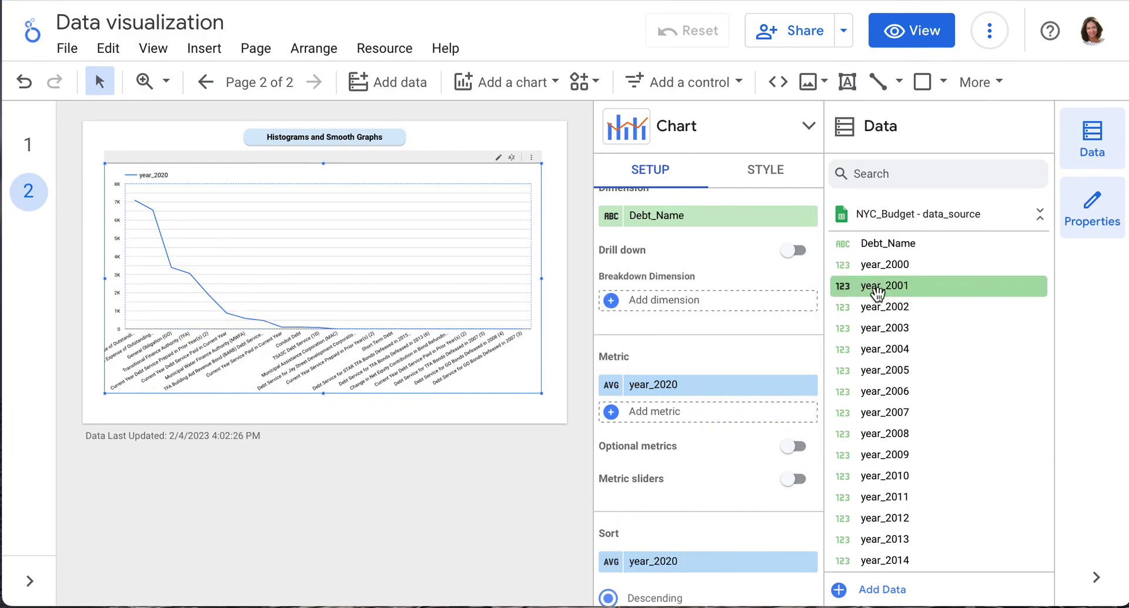
pyautogui.moveTo(886, 264); pyautogui.dragTo(687, 390)
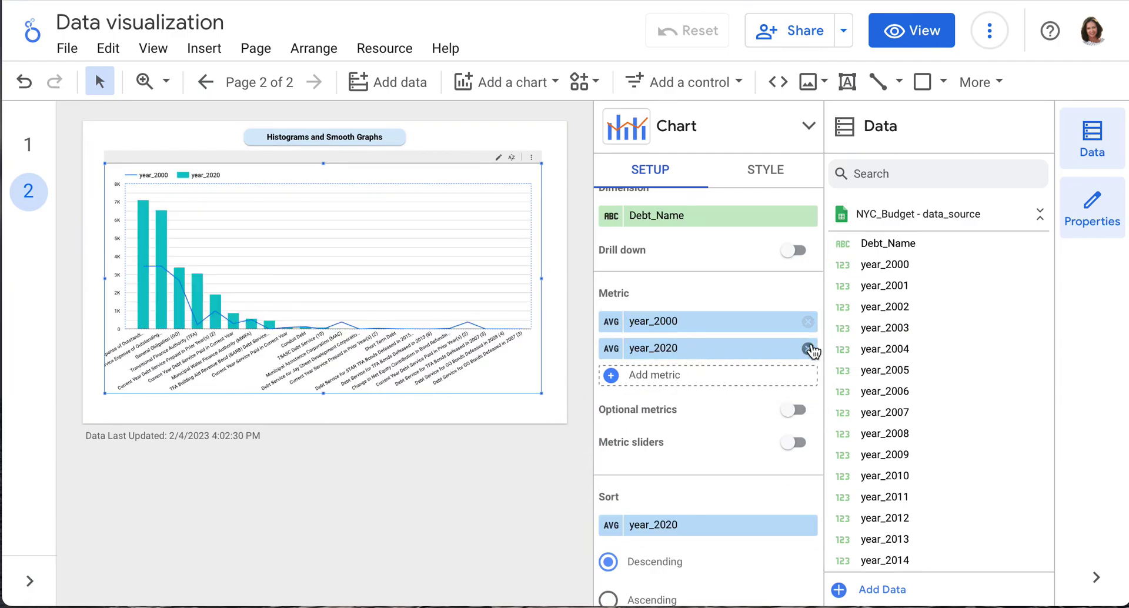
pyautogui.click(807, 348)
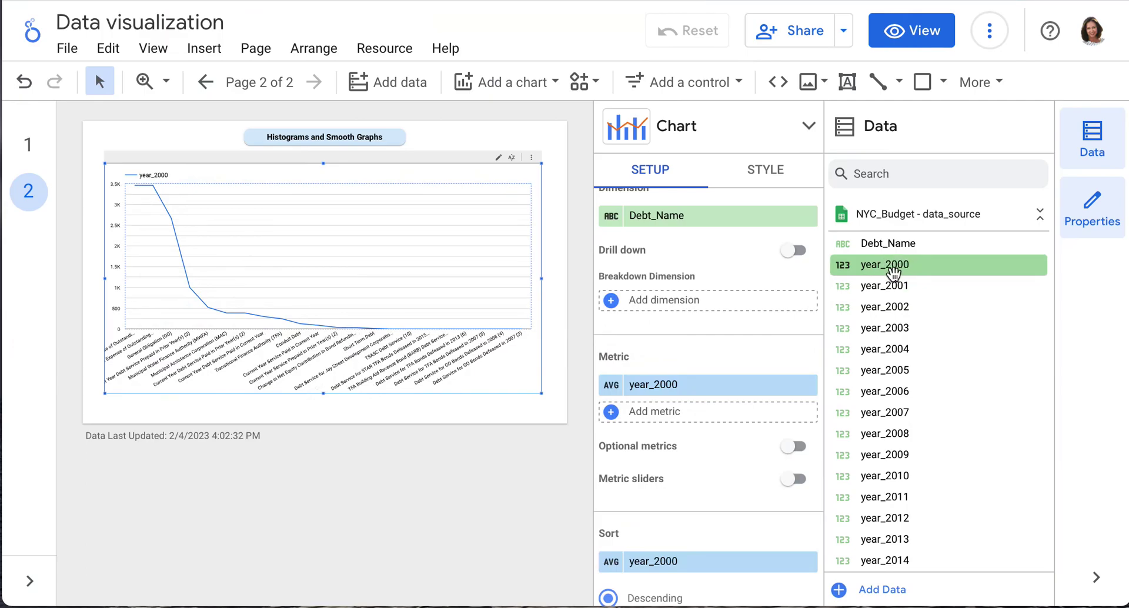
pyautogui.moveTo(882, 265); pyautogui.dragTo(687, 408)
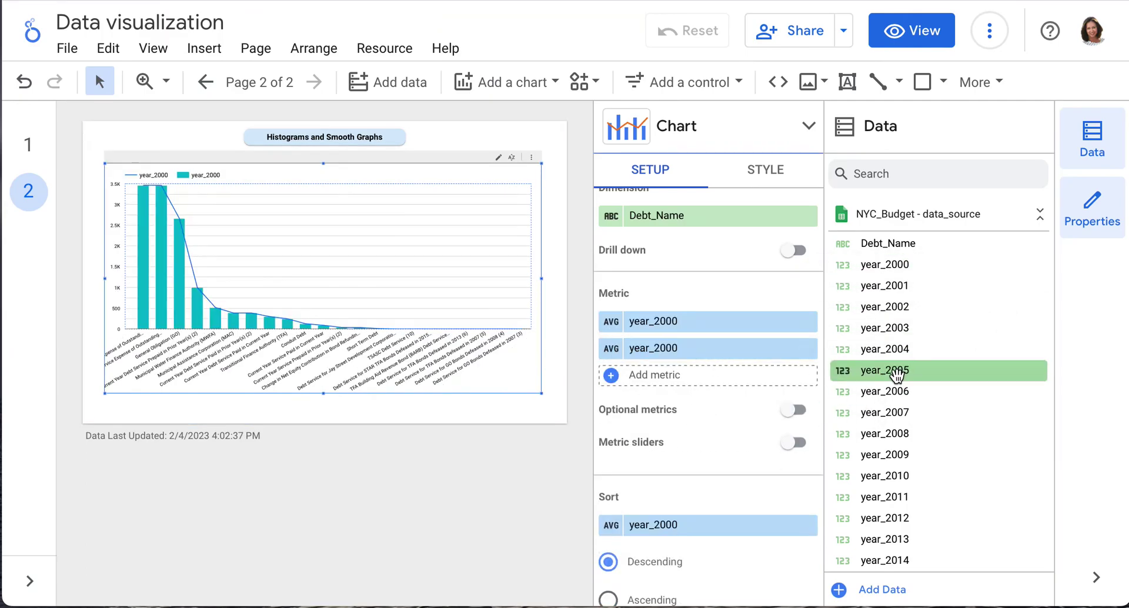
pyautogui.moveTo(910, 371); pyautogui.dragTo(710, 384)
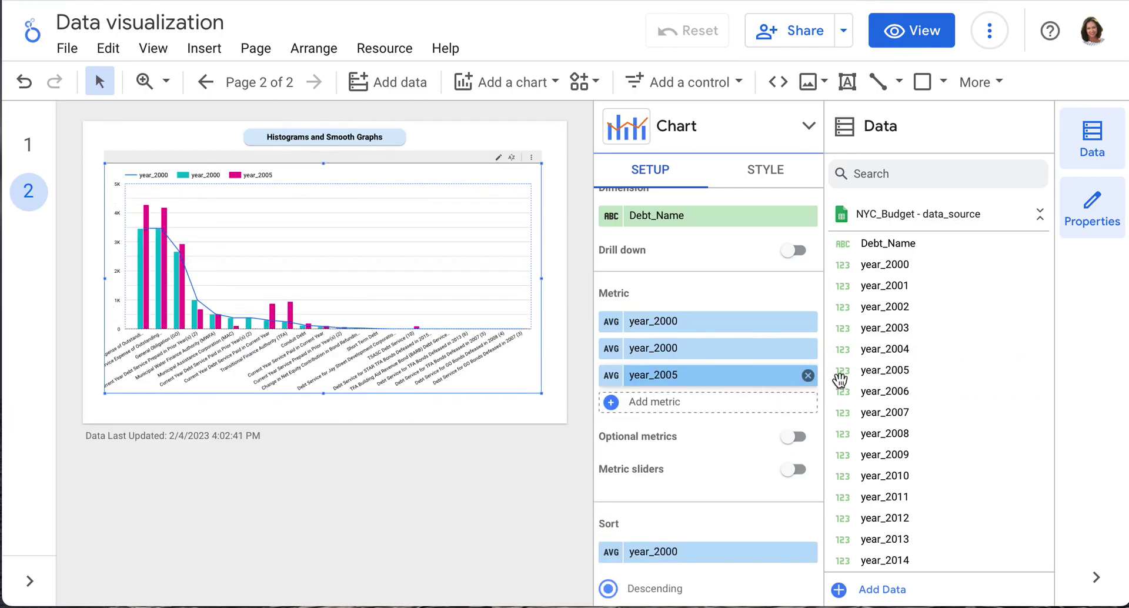
pyautogui.moveTo(886, 370); pyautogui.dragTo(682, 401)
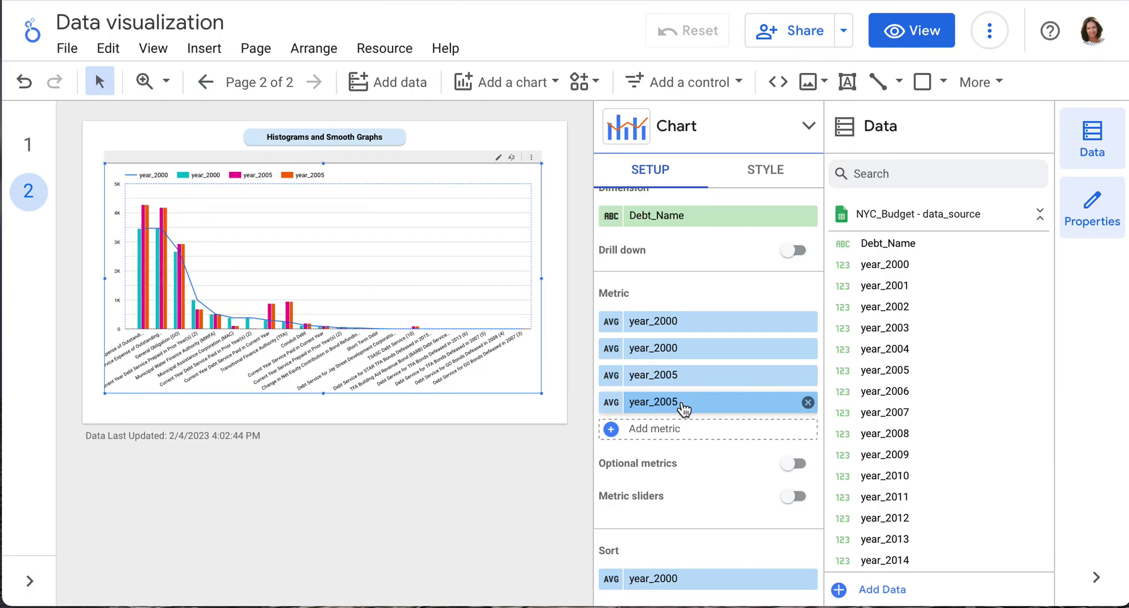
# Step: Switch off the chart's cross-filtering and move to its Style options
pyautogui.scroll(-5, 682, 404)
pyautogui.click(791, 495)
pyautogui.click(797, 525)
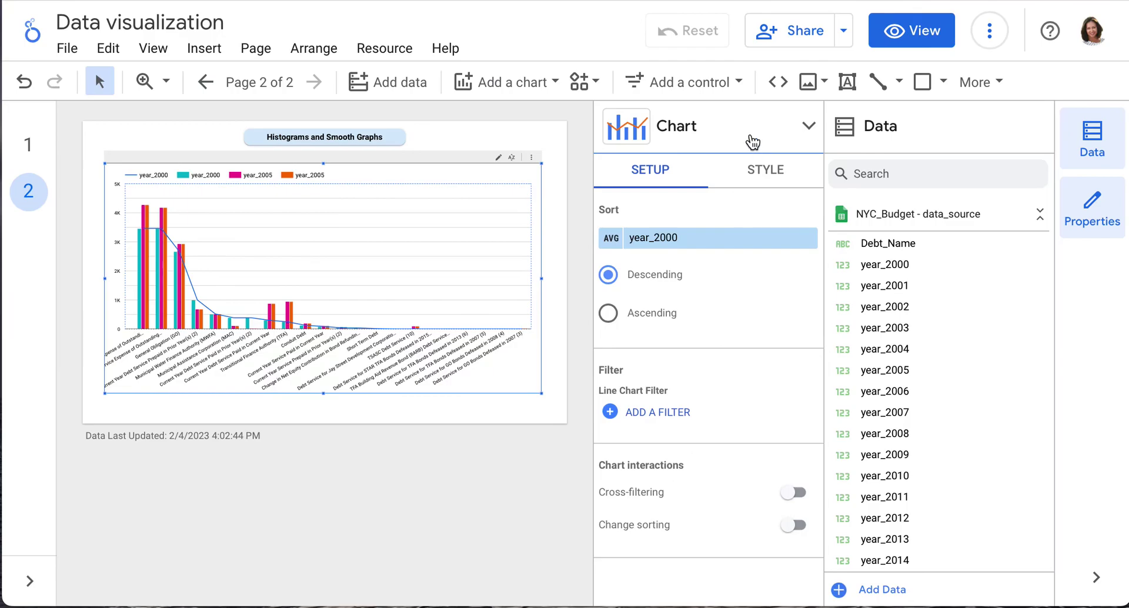
pyautogui.click(762, 186)
# Step: Draw Series #1 and #3 as lines and Series #2 and #4 as bars
pyautogui.scroll(5, 745, 303)
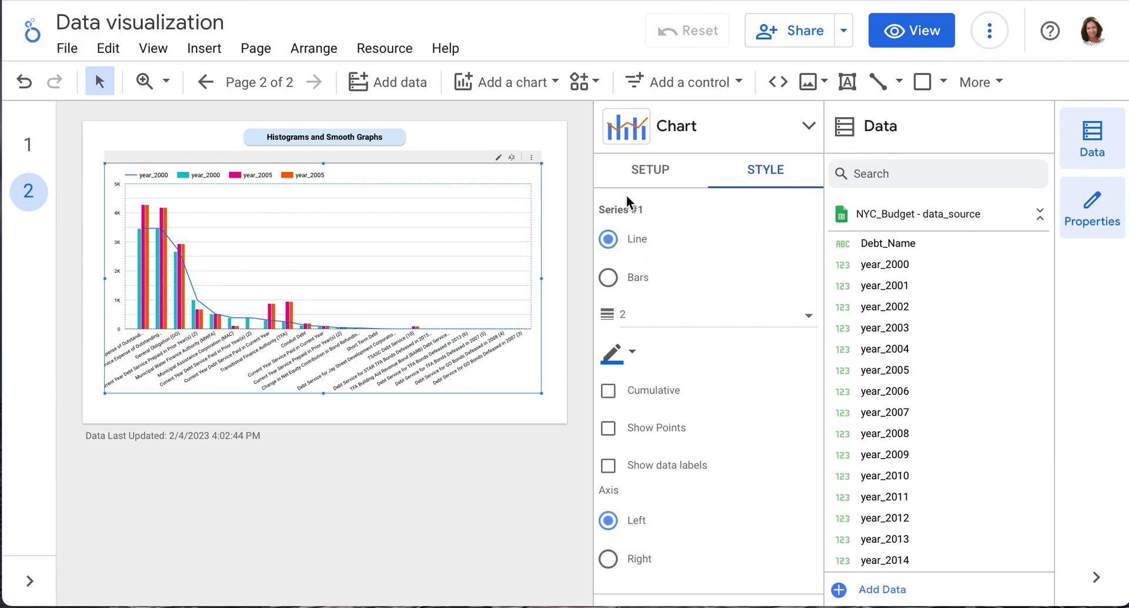
pyautogui.scroll(-5, 650, 244)
pyautogui.scroll(-1, 650, 235)
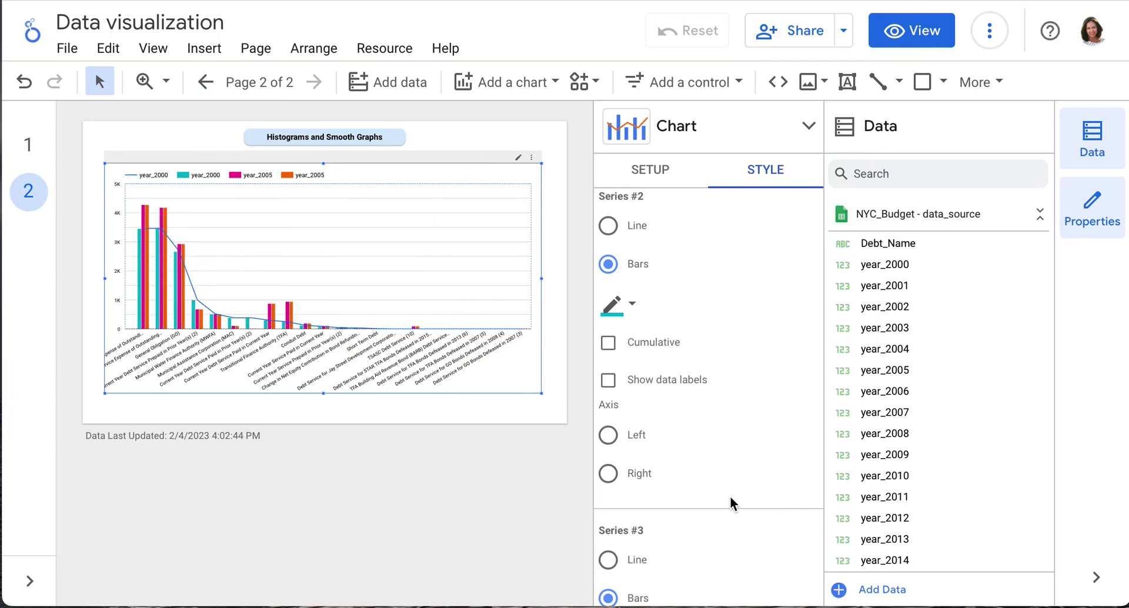
pyautogui.scroll(-3, 730, 502)
pyautogui.click(607, 403)
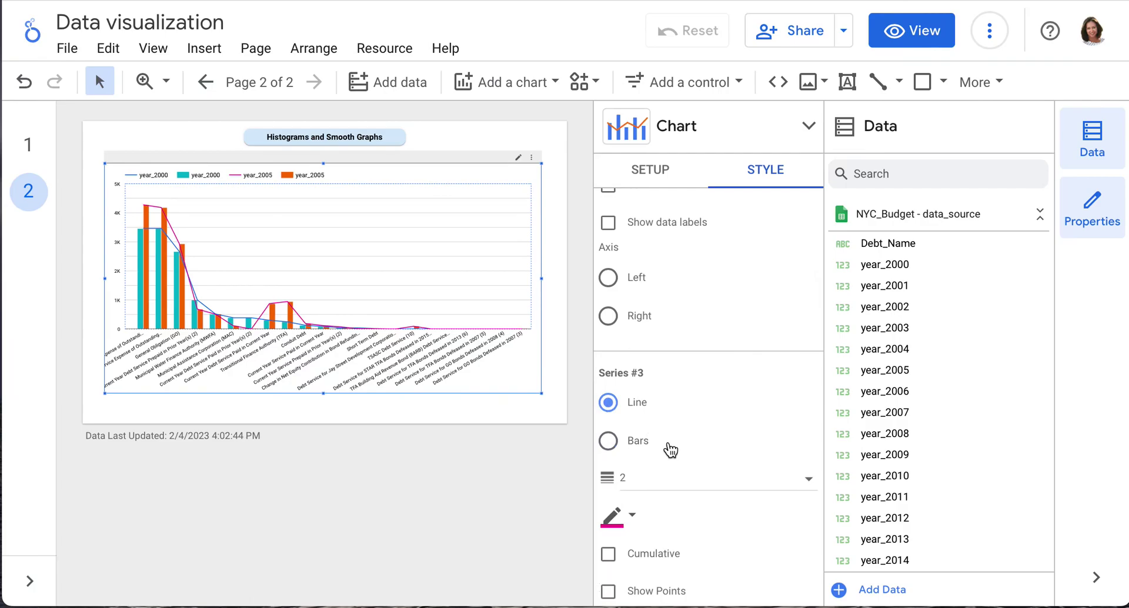
pyautogui.scroll(-3, 671, 450)
pyautogui.scroll(-2, 664, 441)
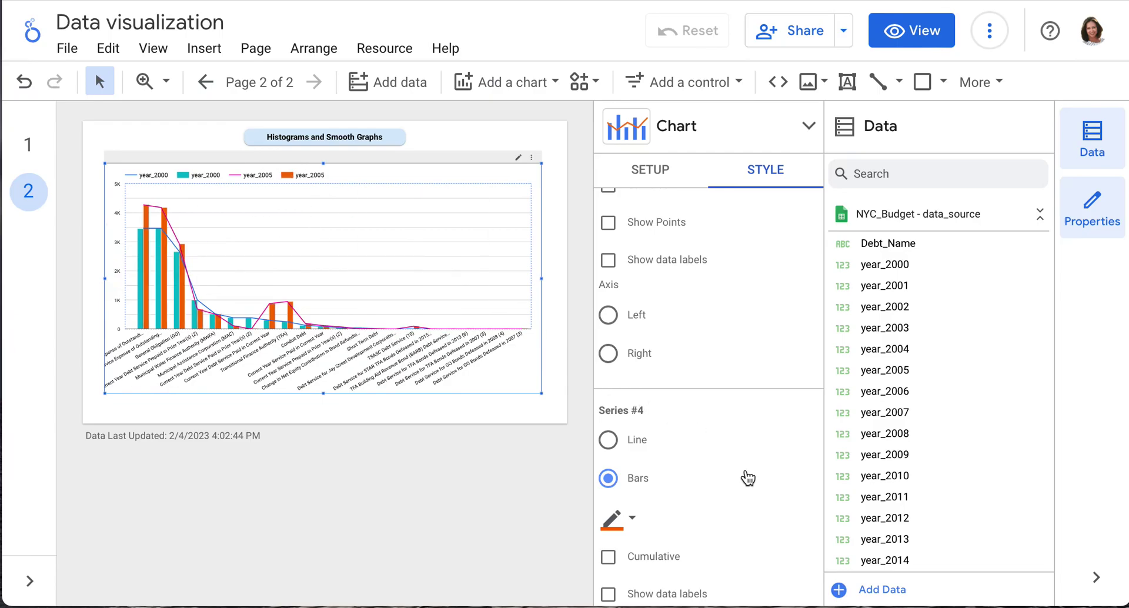
pyautogui.scroll(-3, 741, 480)
pyautogui.scroll(-2, 735, 481)
pyautogui.scroll(-2, 734, 481)
pyautogui.scroll(-2, 732, 476)
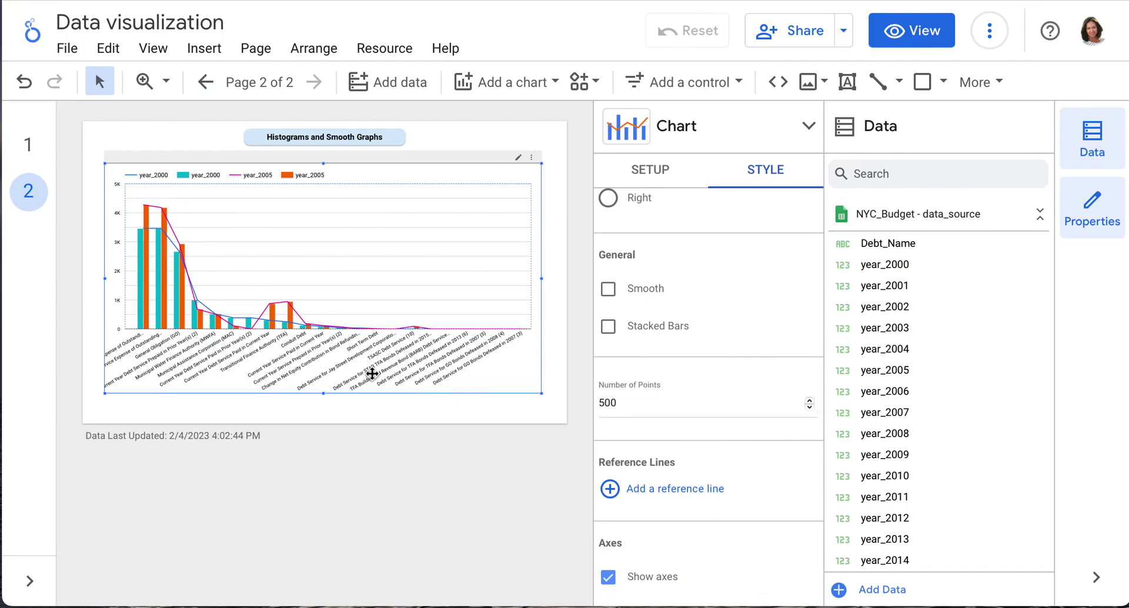
# Step: Change Number of Points from 500 to 10, briefly trying 5 first
pyautogui.click(659, 406)
pyautogui.press('BackSpace')
pyautogui.press('BackSpace')
pyautogui.press('BackSpace')
pyautogui.write('10')
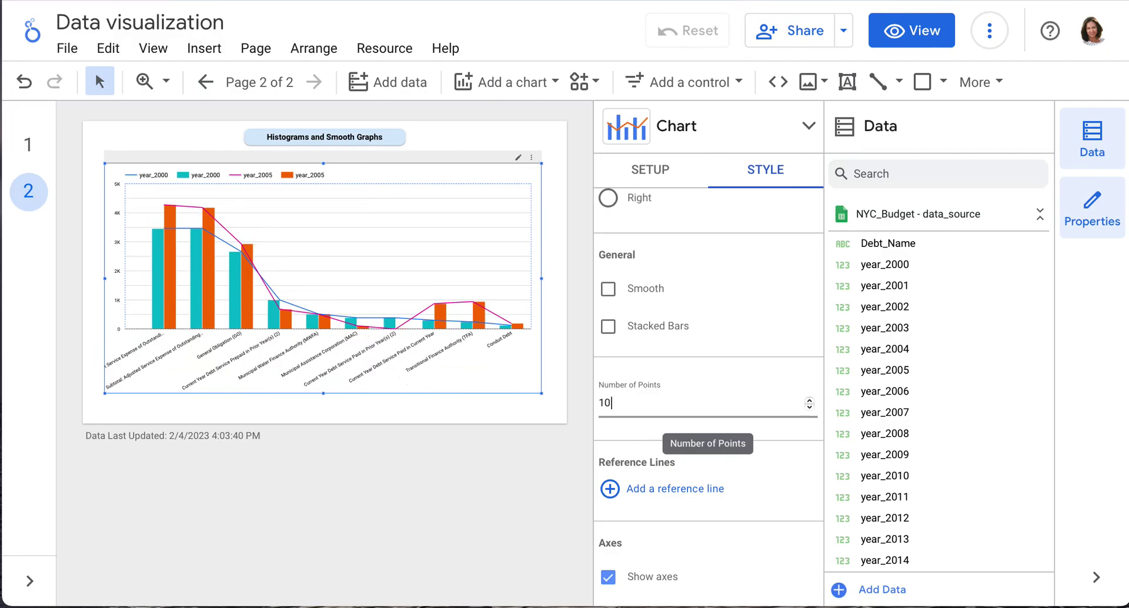
pyautogui.press('BackSpace')
pyautogui.press('BackSpace')
pyautogui.write('5')
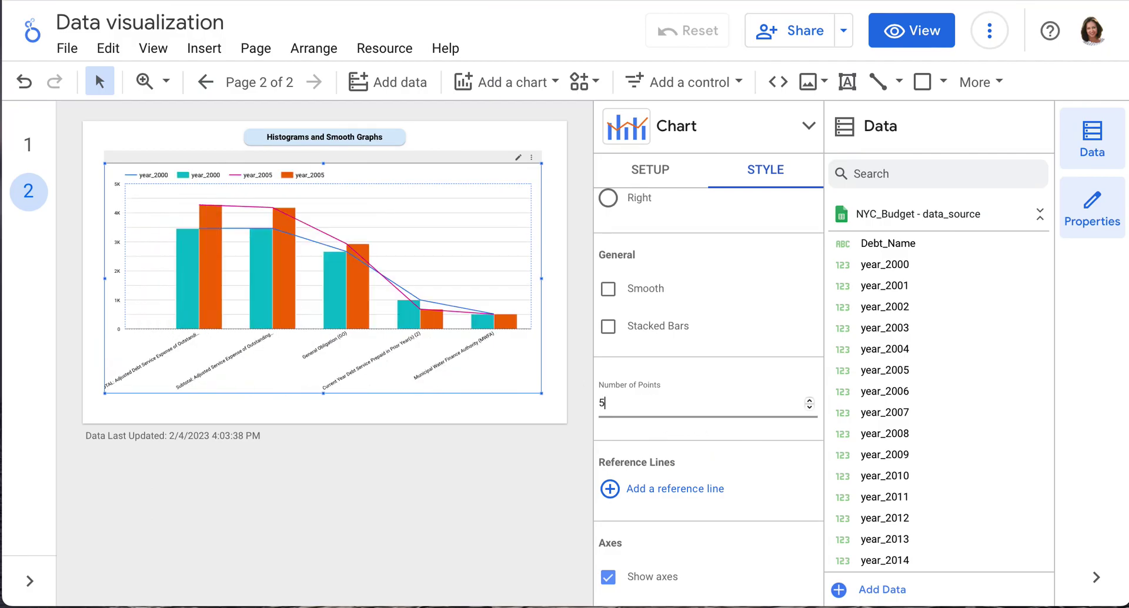
pyautogui.press('BackSpace')
pyautogui.write('10')
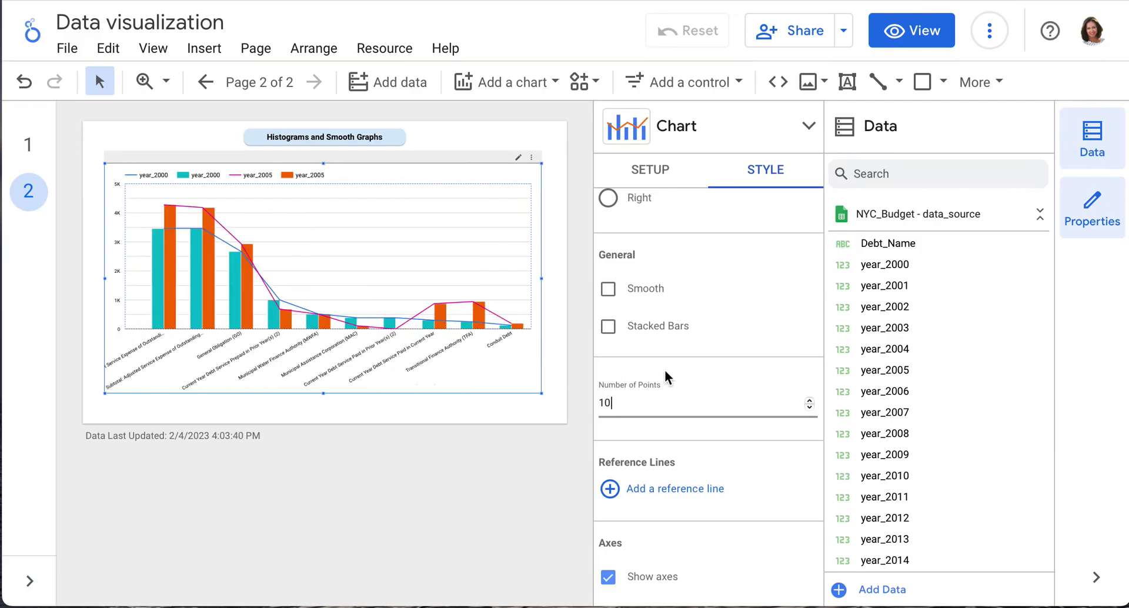
# Step: Make the lines smooth and give the year_2005 line point markers and data labels
pyautogui.click(608, 290)
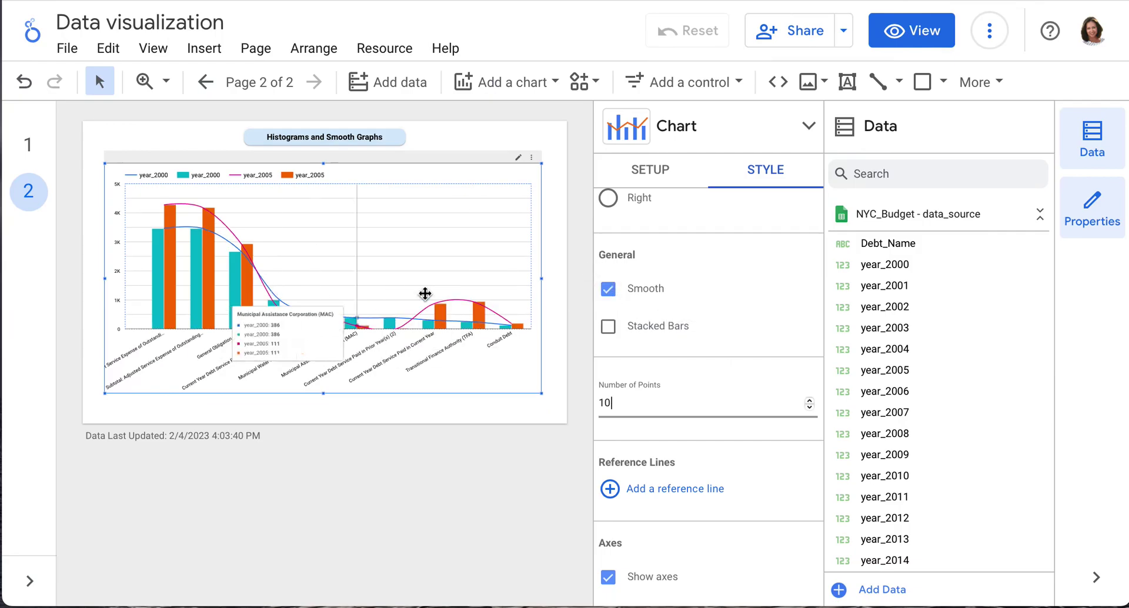
pyautogui.scroll(2, 711, 301)
pyautogui.scroll(2, 711, 301)
pyautogui.scroll(1, 711, 301)
pyautogui.scroll(2, 711, 301)
pyautogui.scroll(1, 711, 297)
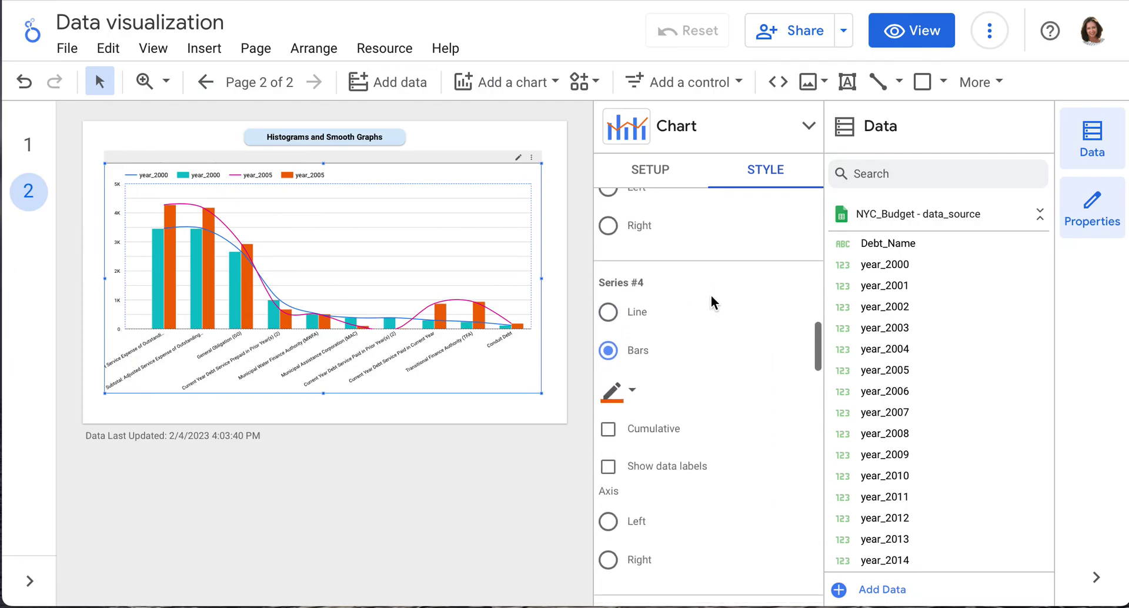
pyautogui.scroll(5, 707, 334)
pyautogui.scroll(1, 707, 333)
pyautogui.scroll(1, 707, 333)
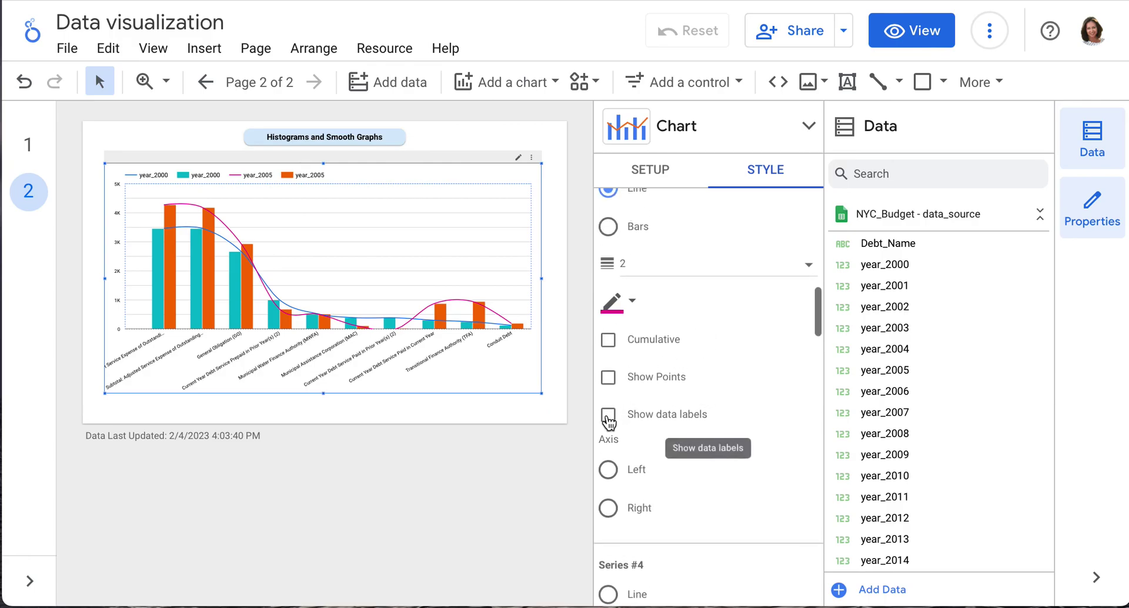
pyautogui.click(610, 378)
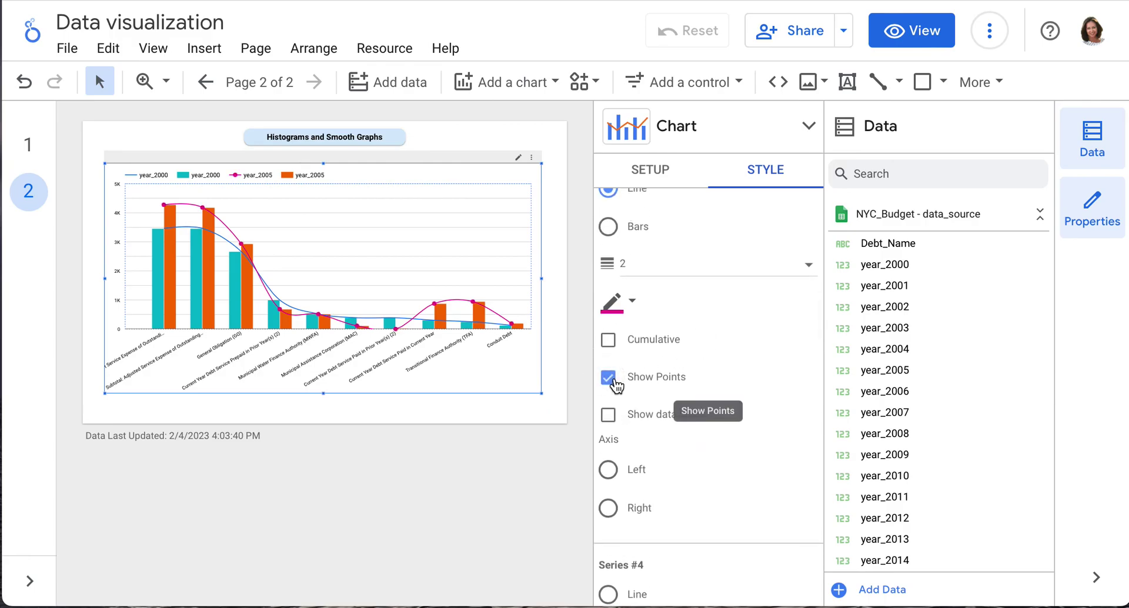
pyautogui.click(610, 421)
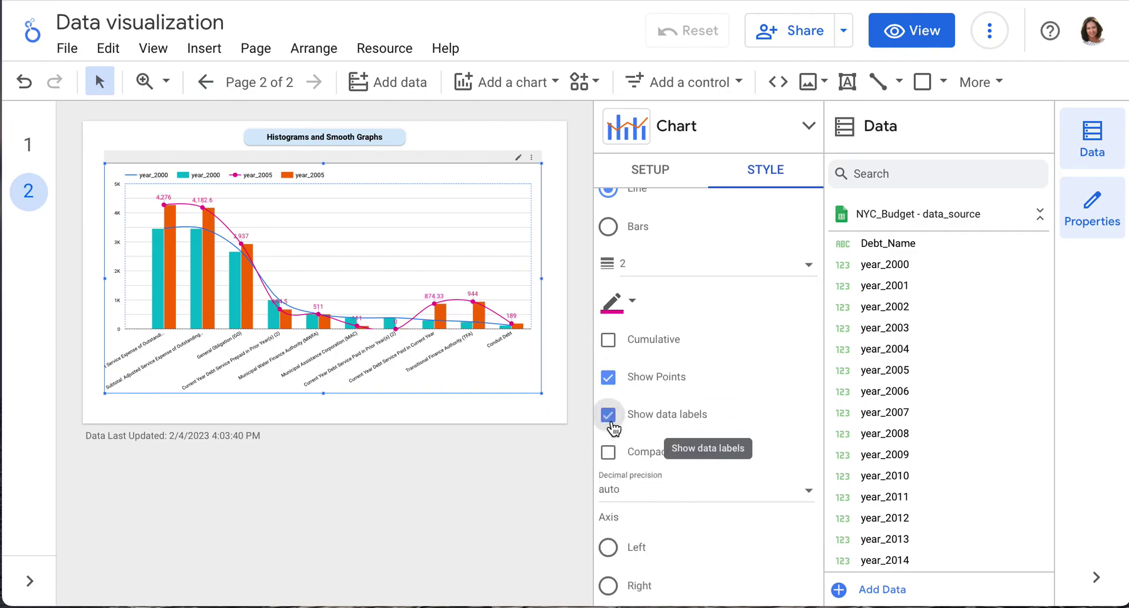
# Step: Add point markers and data labels to the year_2000 line
pyautogui.scroll(3, 698, 406)
pyautogui.scroll(1, 698, 405)
pyautogui.scroll(2, 698, 405)
pyautogui.scroll(1, 698, 406)
pyautogui.scroll(1, 697, 404)
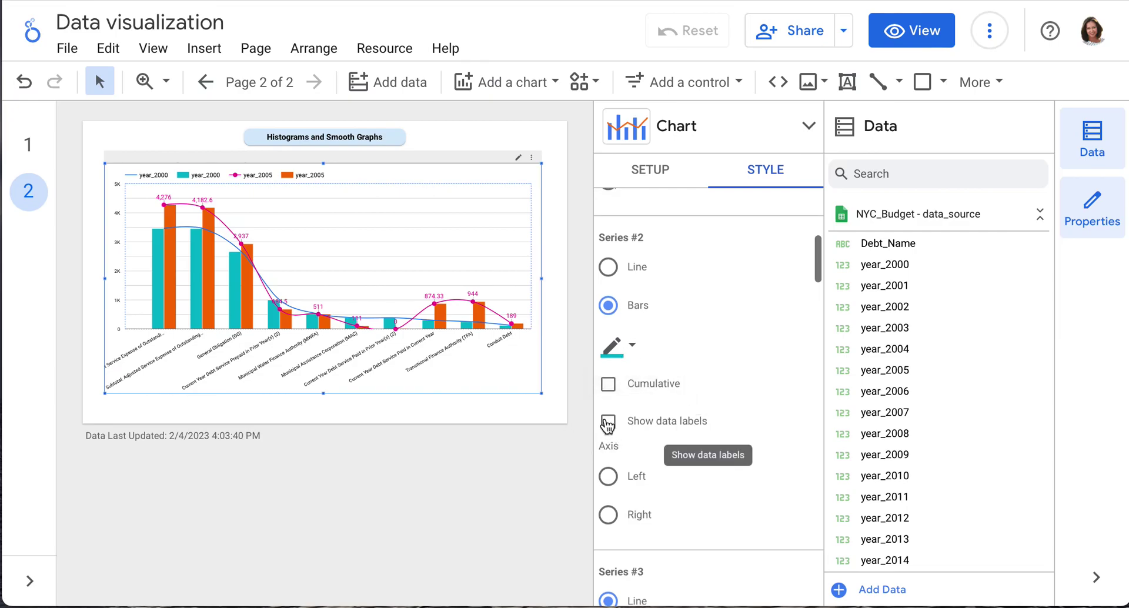
pyautogui.scroll(1, 659, 394)
pyautogui.scroll(2, 670, 383)
pyautogui.scroll(2, 671, 383)
pyautogui.scroll(1, 671, 382)
pyautogui.click(608, 314)
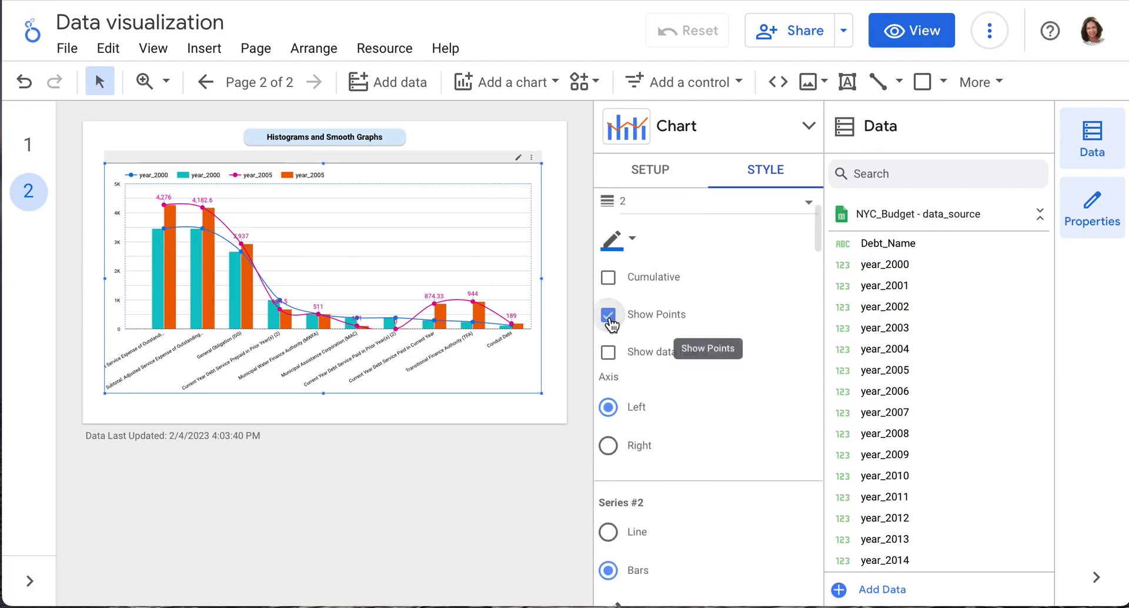
pyautogui.click(609, 355)
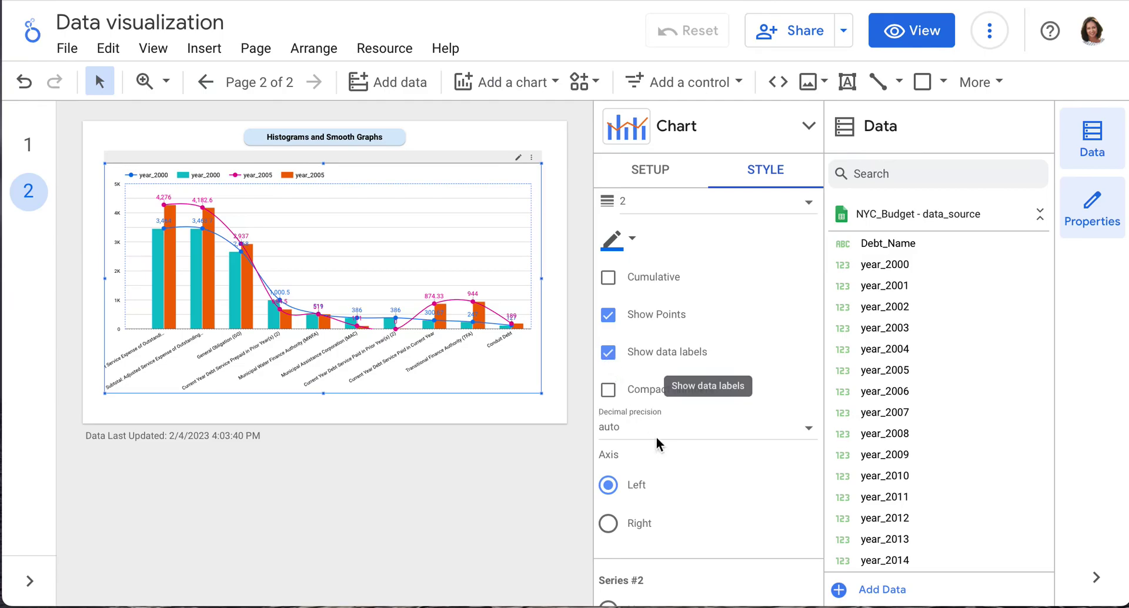
pyautogui.scroll(-8, 678, 460)
pyautogui.scroll(-5, 678, 460)
pyautogui.scroll(-5, 679, 460)
pyautogui.scroll(-5, 679, 459)
pyautogui.scroll(-3, 678, 460)
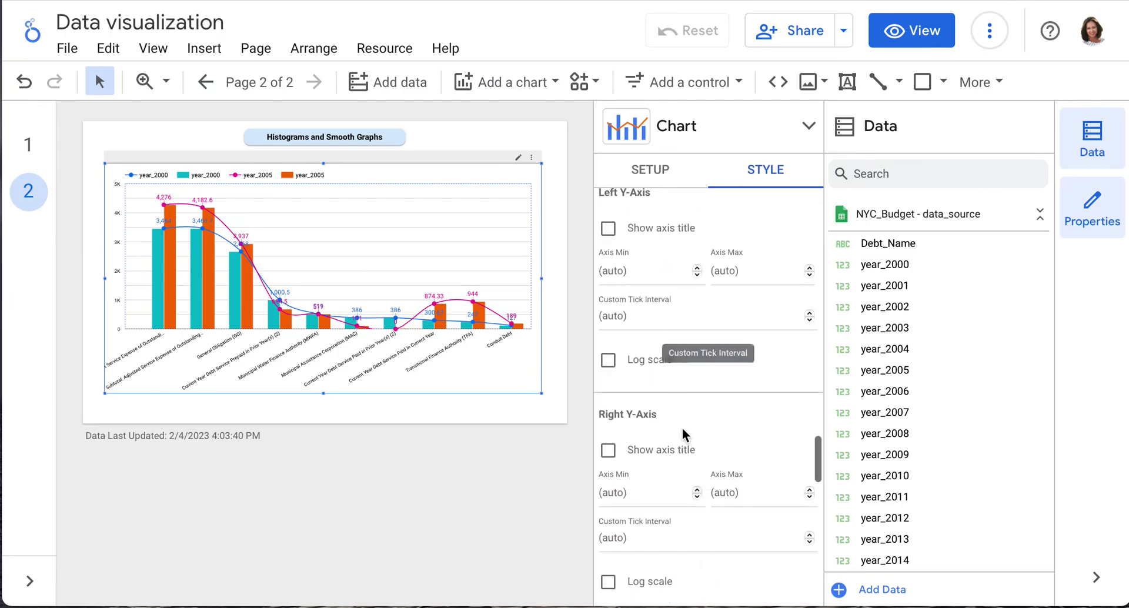
pyautogui.scroll(-3, 703, 495)
pyautogui.scroll(-2, 703, 495)
pyautogui.scroll(-2, 703, 495)
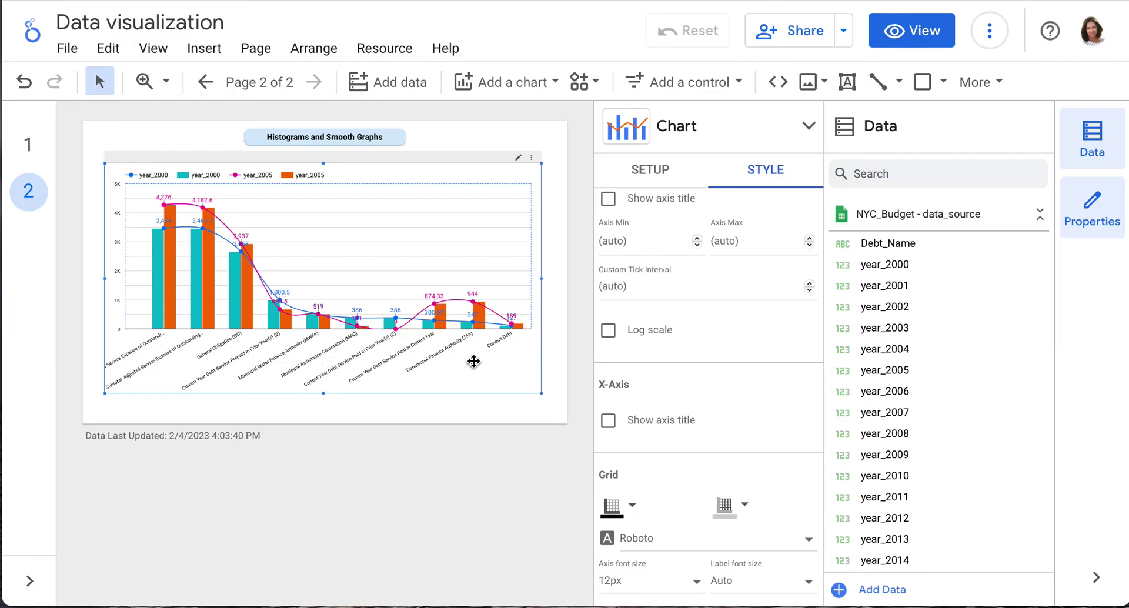
pyautogui.click(554, 85)
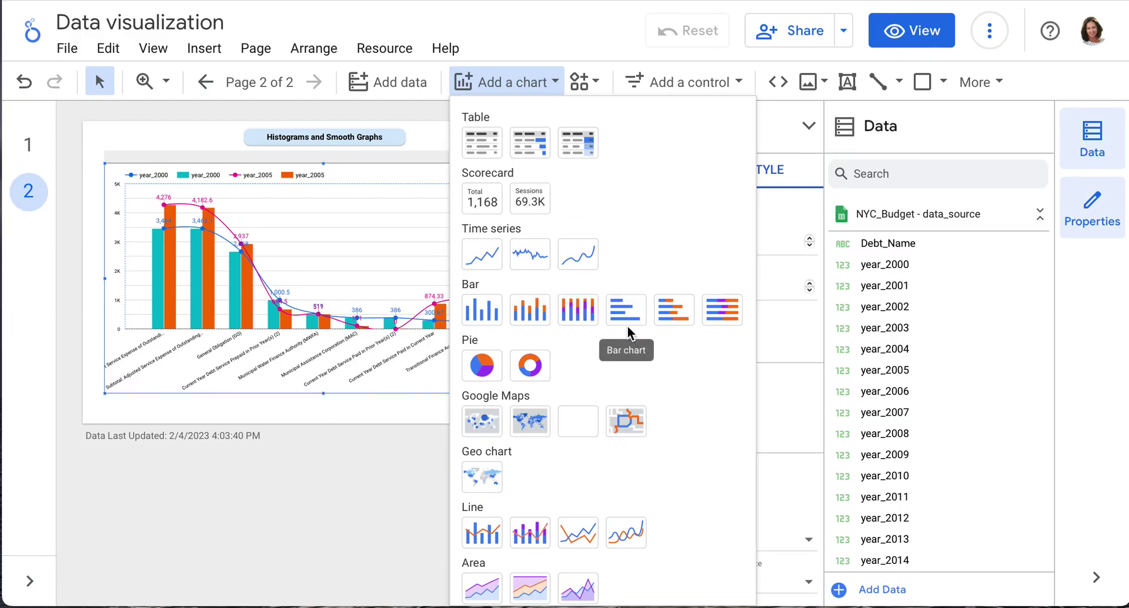
pyautogui.click(425, 134)
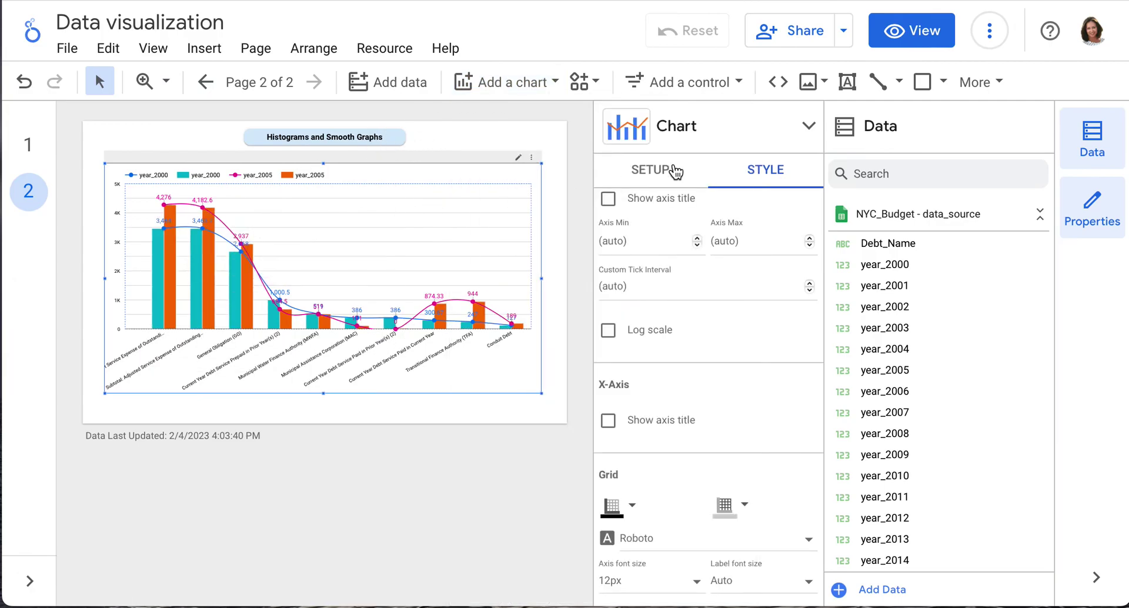
# Step: Switch the report into View mode to preview the finished combo chart
pyautogui.click(917, 34)
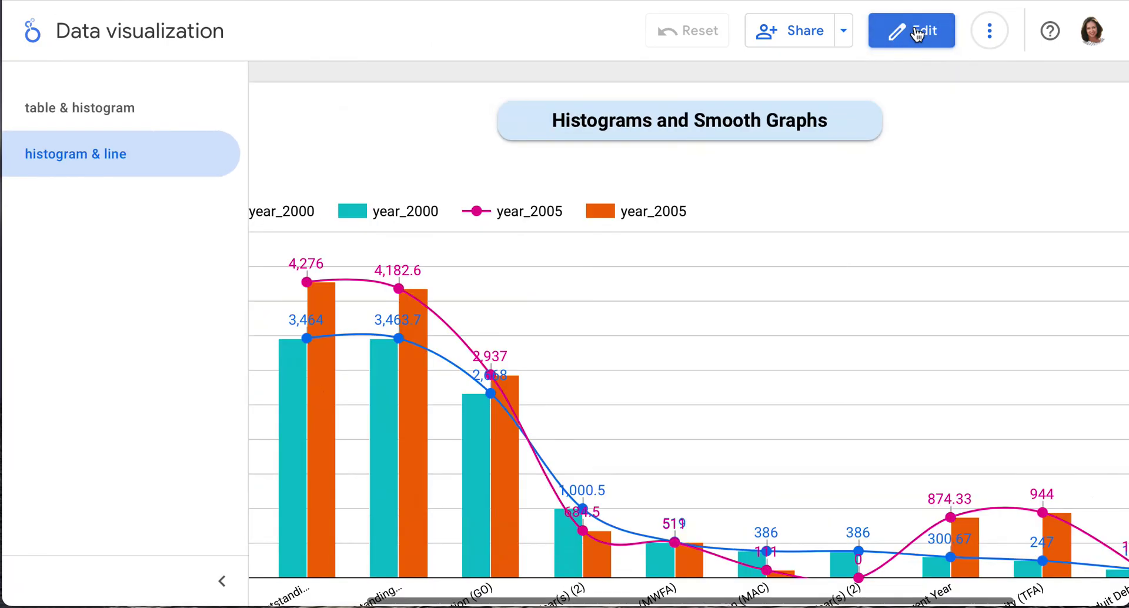